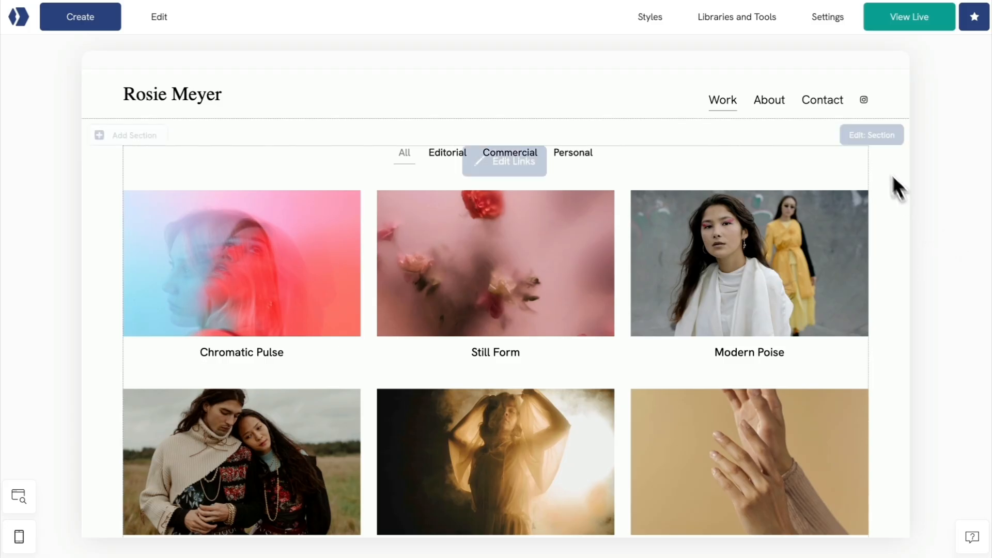
Open the website settings and extend the SEO title after the photographer's name with ", Photographer & Art Director based in Berlin".
click(829, 14)
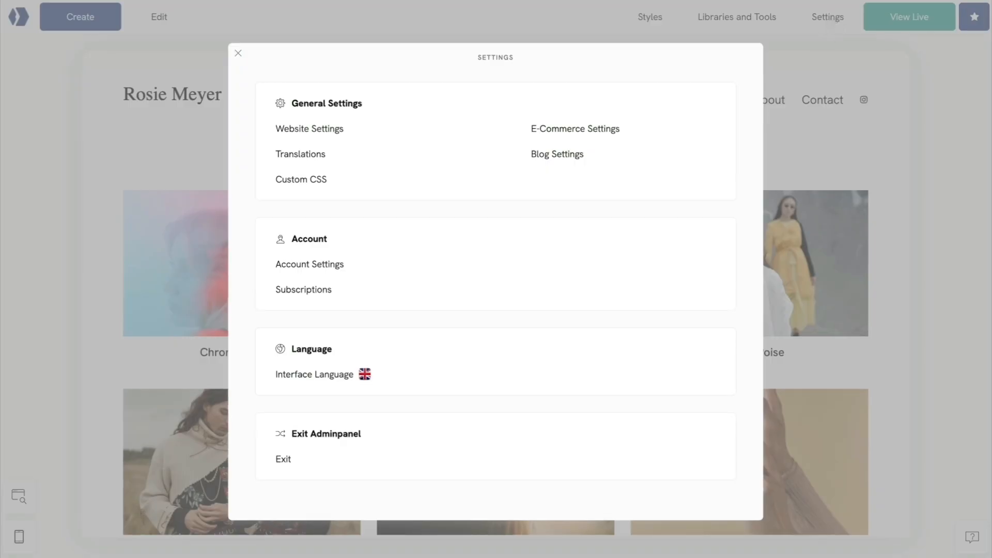
click(316, 129)
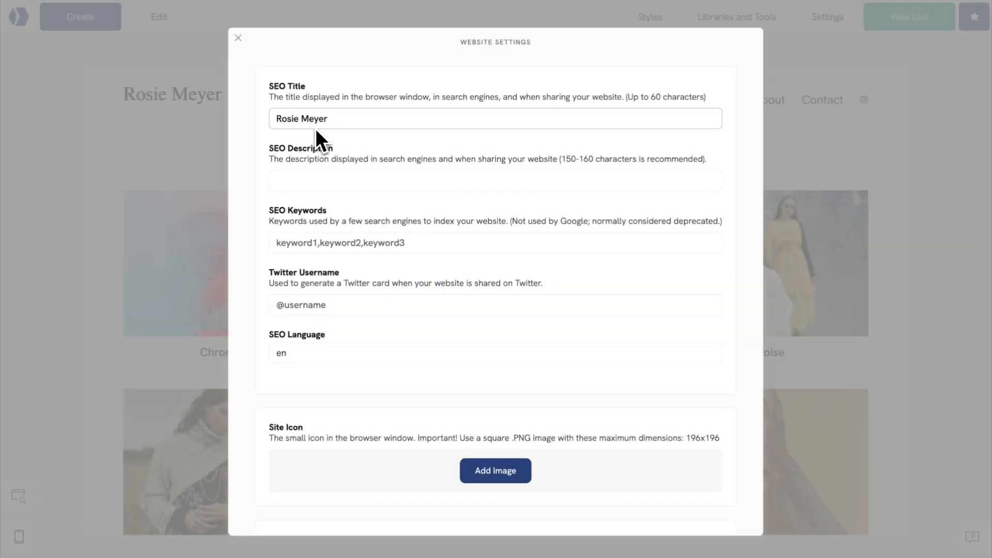
click(337, 123)
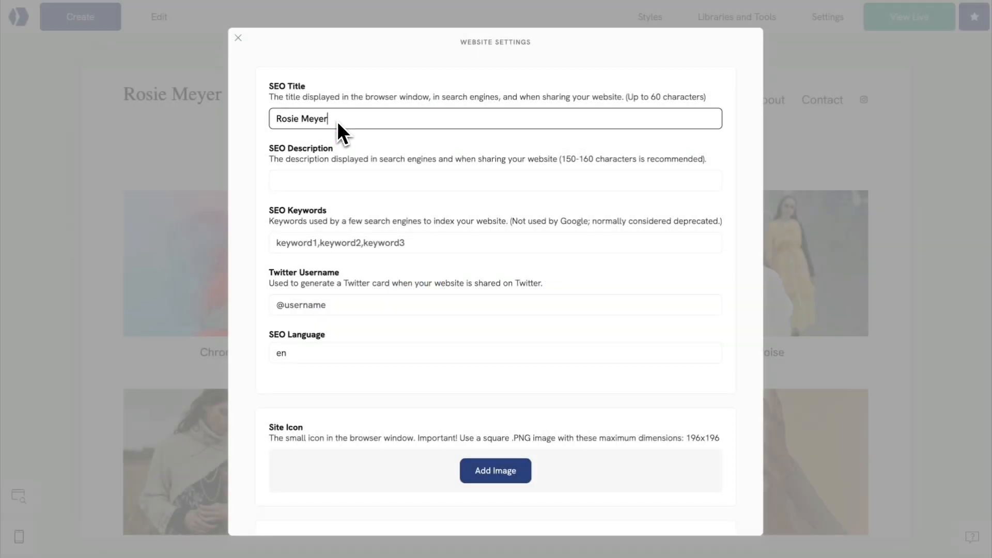
text(, Photographer & Art Director based in Berlin)
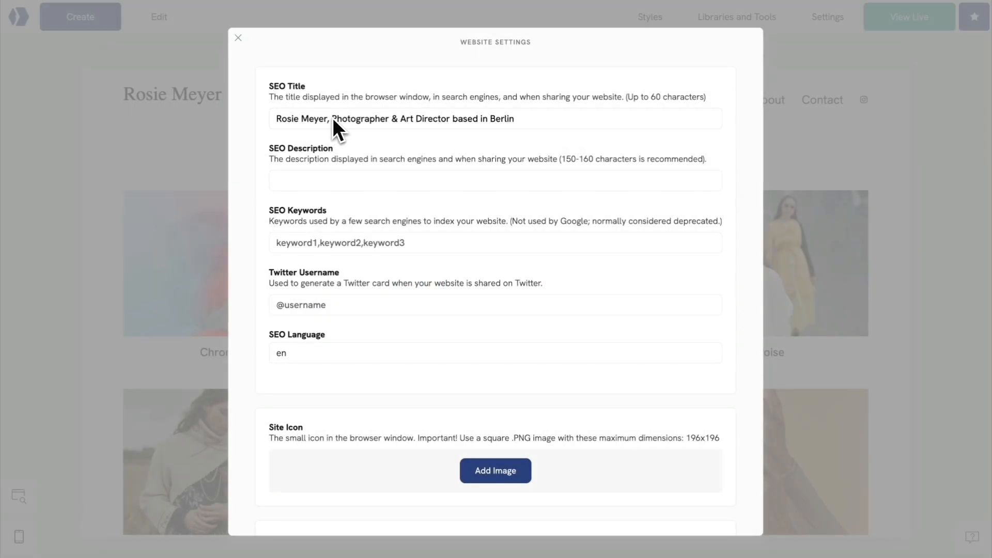
Paste the prepared photographer and art director description as the website's SEO description, and paste the photography keyword list as its SEO keywords.
click(296, 182)
key(ctrl+v)
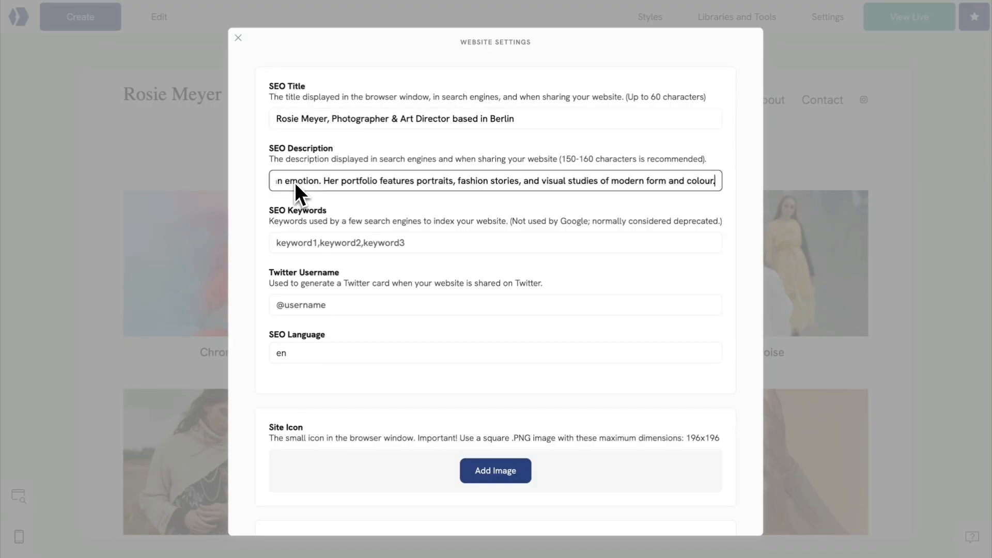
click(287, 239)
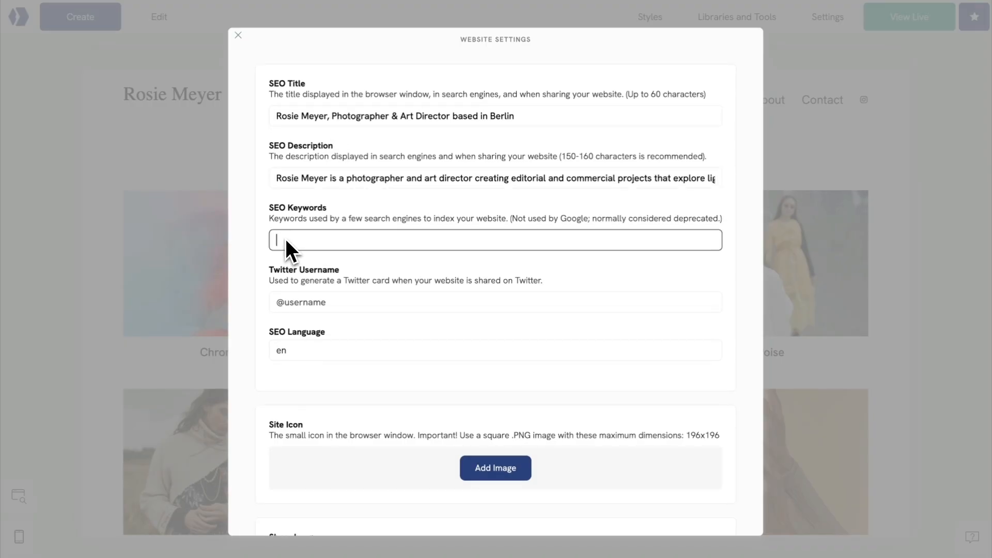
key(ctrl+v)
key(Home)
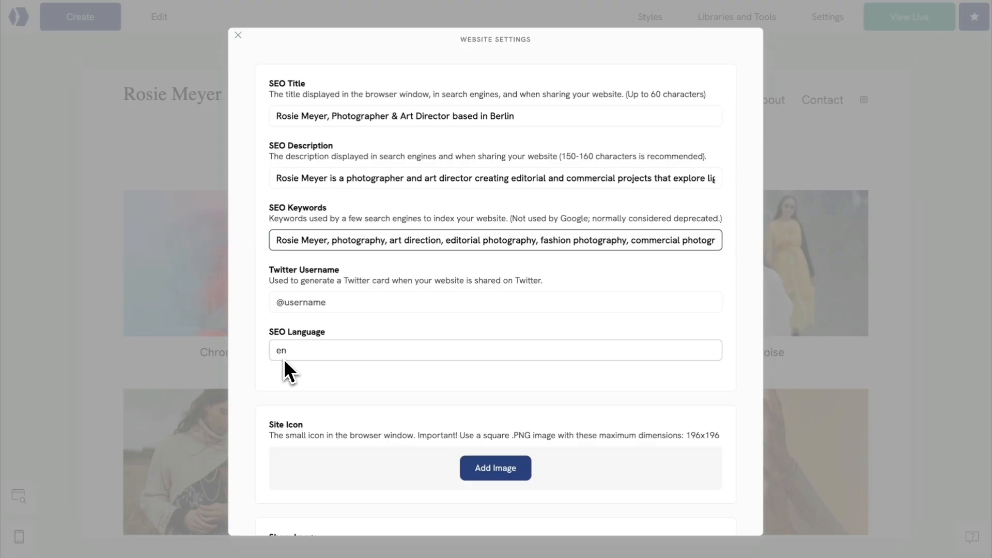
Upload siteicon.jpg from the computer and use it as the website's site icon.
scroll(284, 359, down, 3)
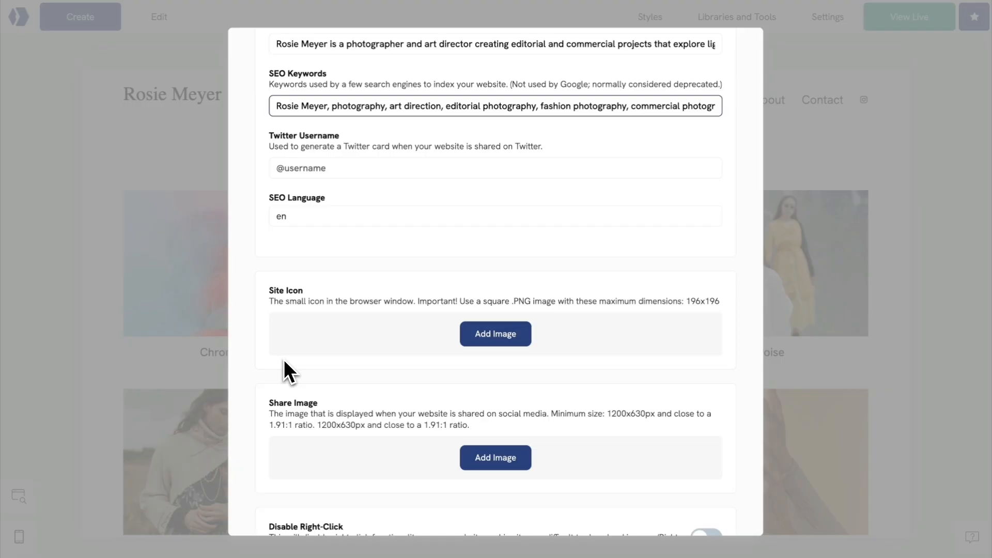
click(494, 339)
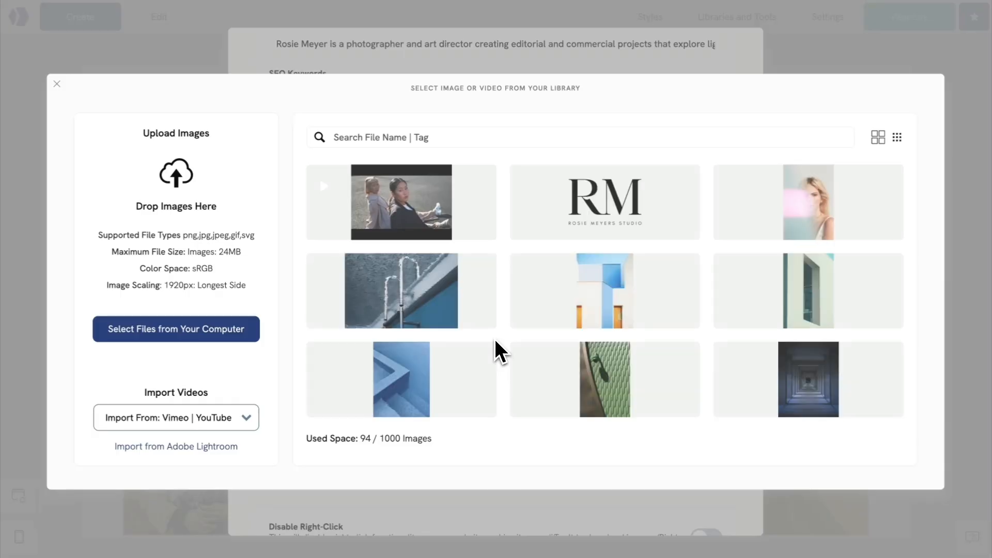
click(227, 338)
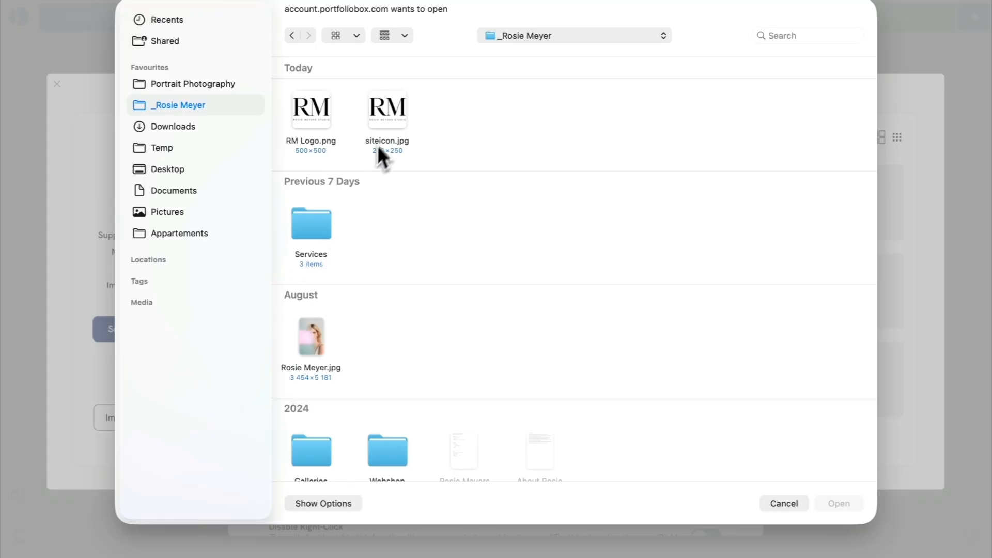
click(387, 134)
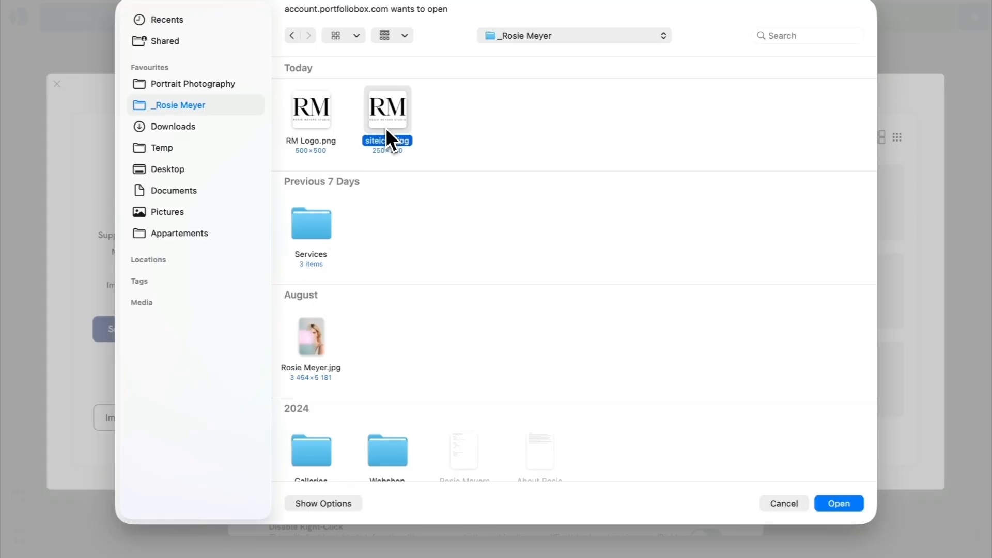
click(839, 503)
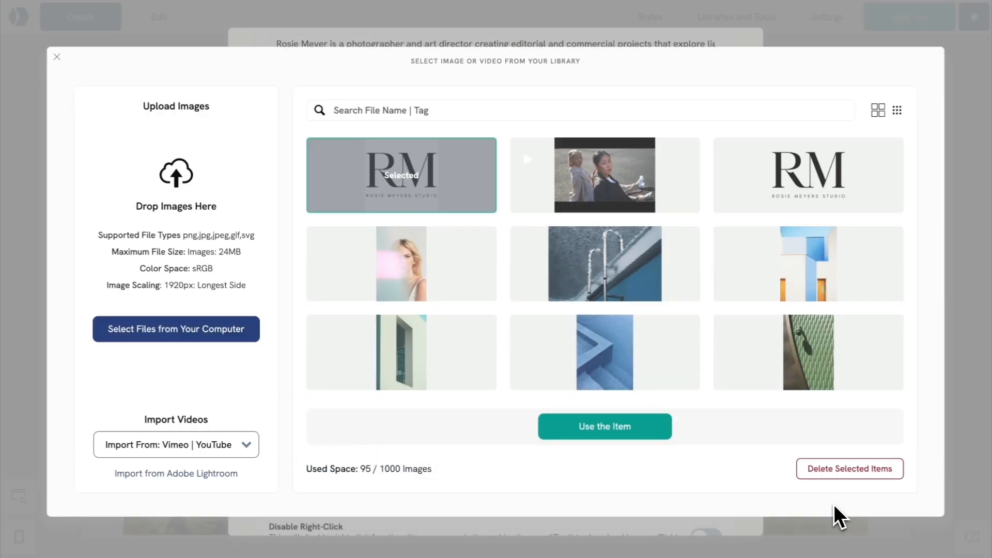
click(623, 432)
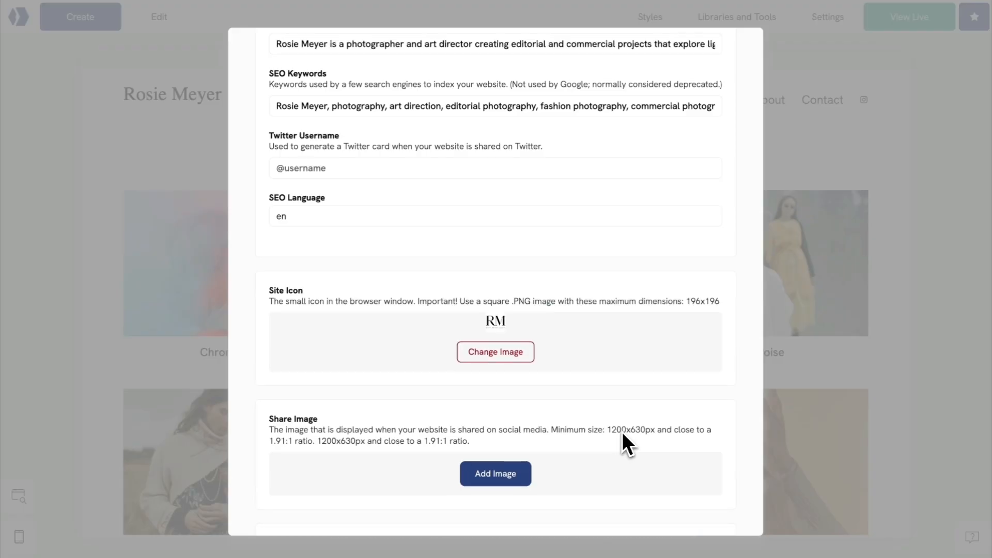
Set the share image to the library photo of three women's faces side by side.
scroll(623, 431, down, 3)
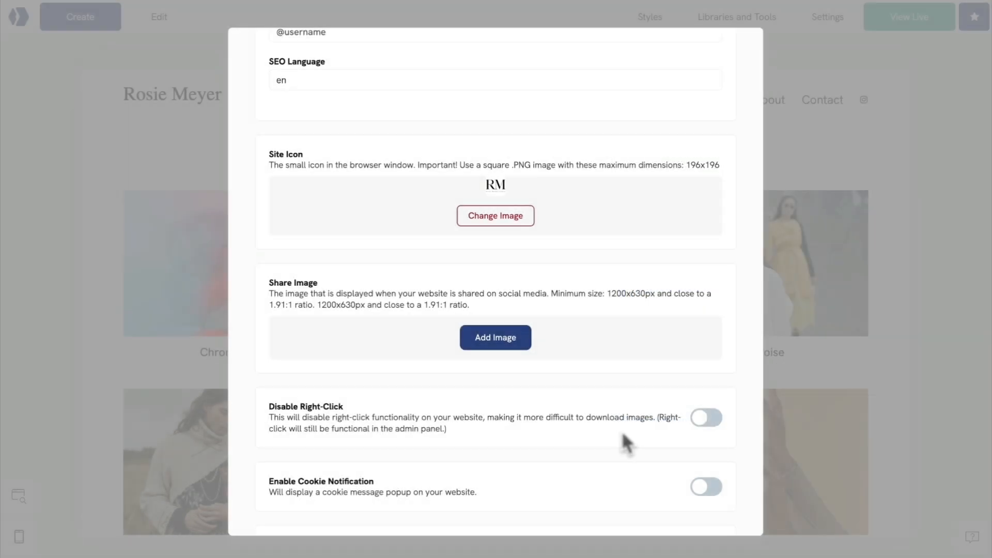
click(495, 341)
click(607, 319)
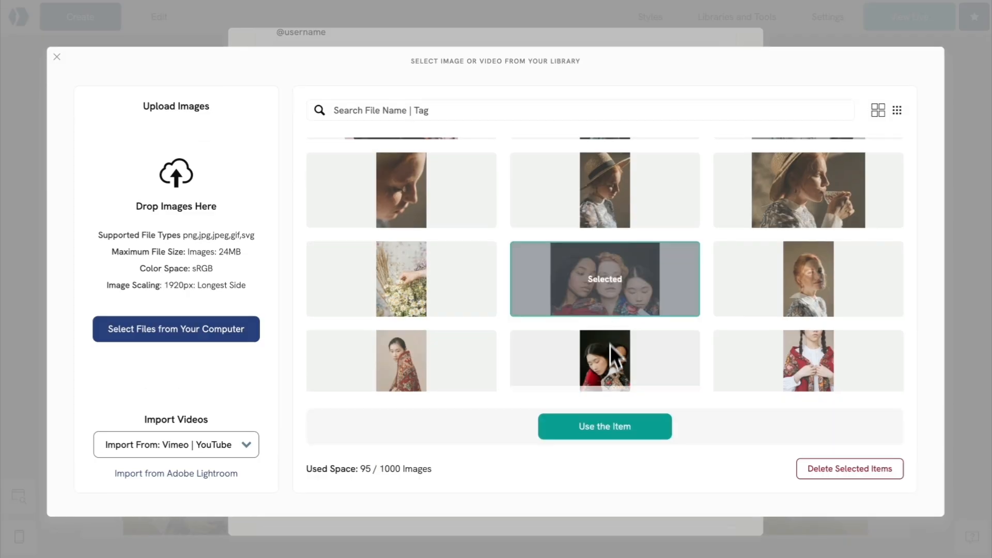
click(608, 427)
Turn on Disable Right-Click and the cookie notification, and replace its message with the prepared text about personalised content and traffic analysis.
scroll(609, 430, down, 3)
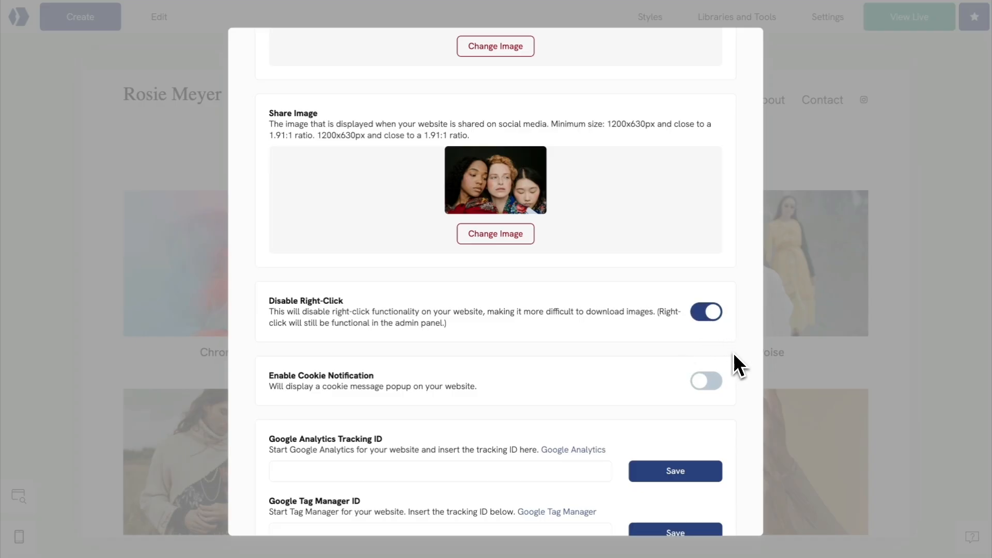
click(701, 387)
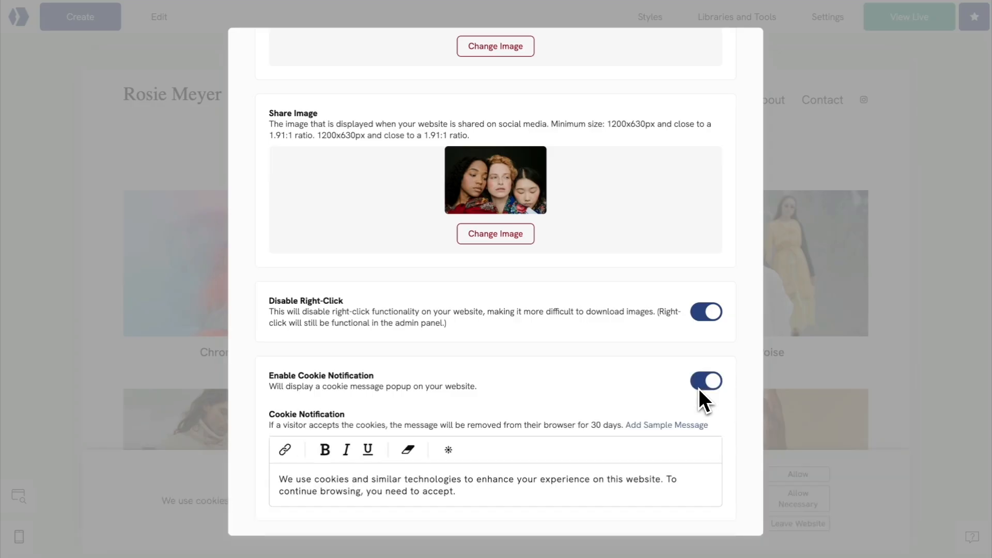
triple_click(453, 495)
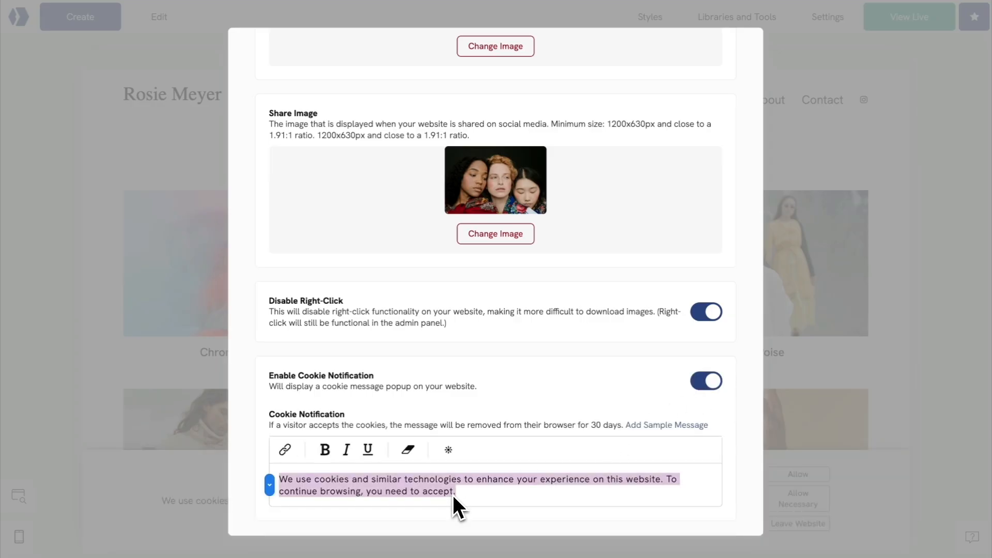
scroll(454, 491, down, 1)
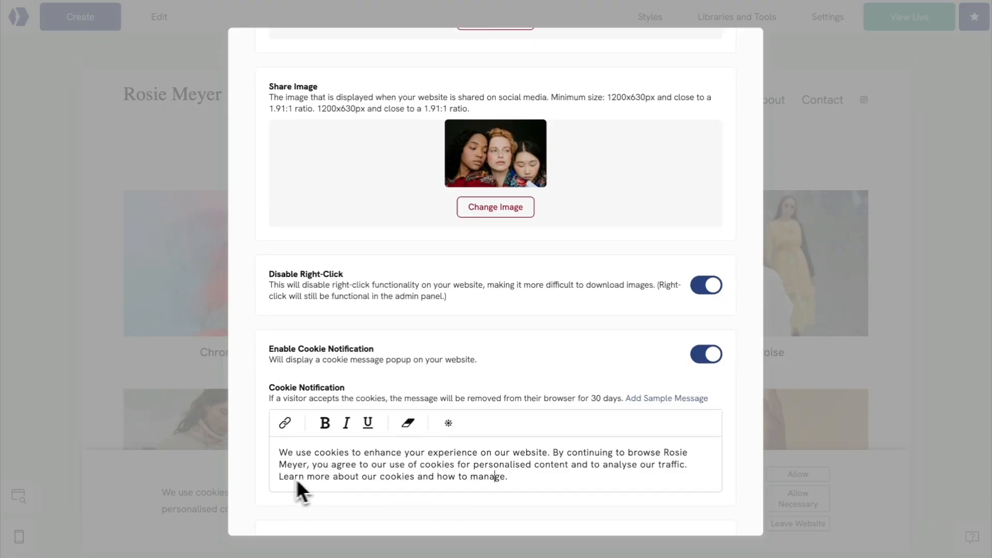
Link the sentence "Learn more about our cookies and how to manage" in the cookie message to the existing Legal Notices page.
drag(279, 478, 452, 482)
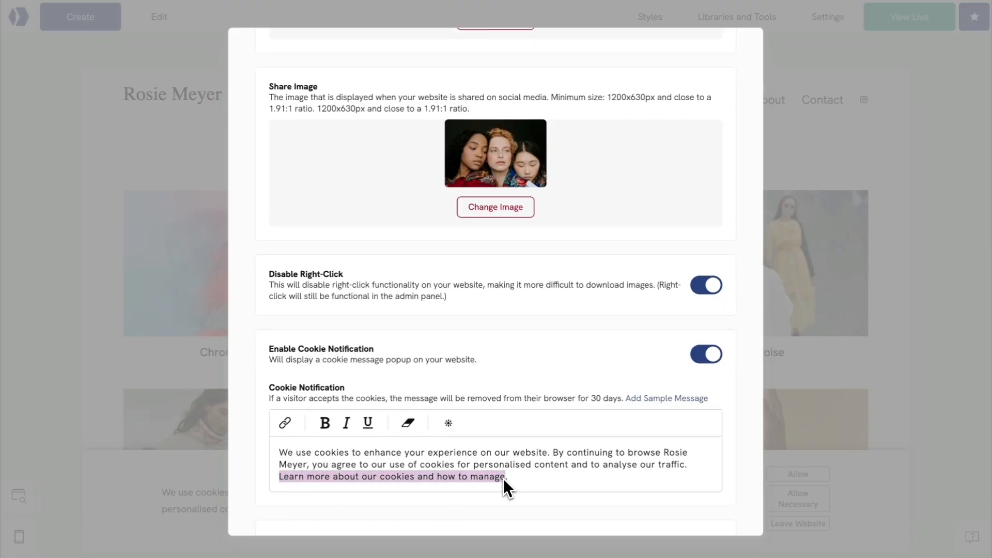
click(285, 423)
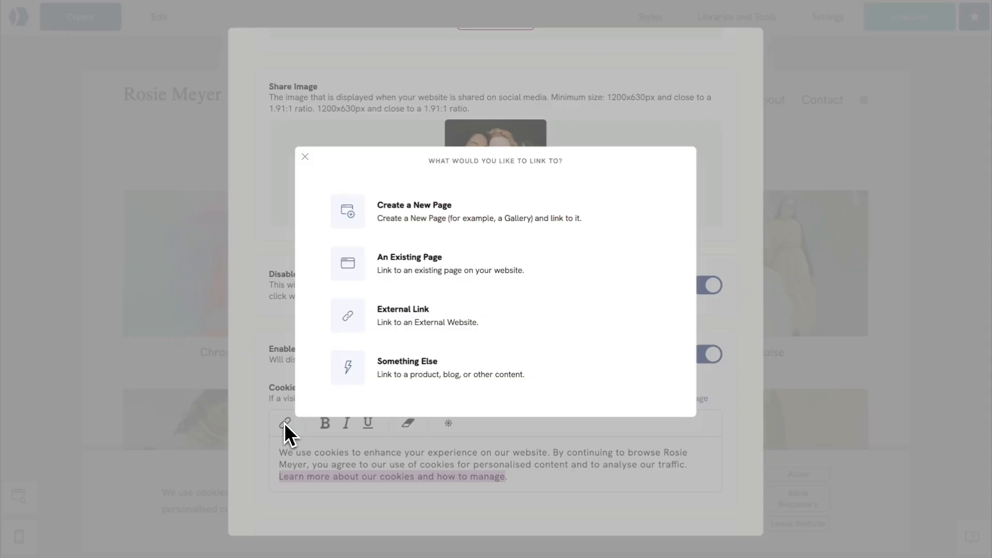
click(424, 274)
mouse_move(480, 192)
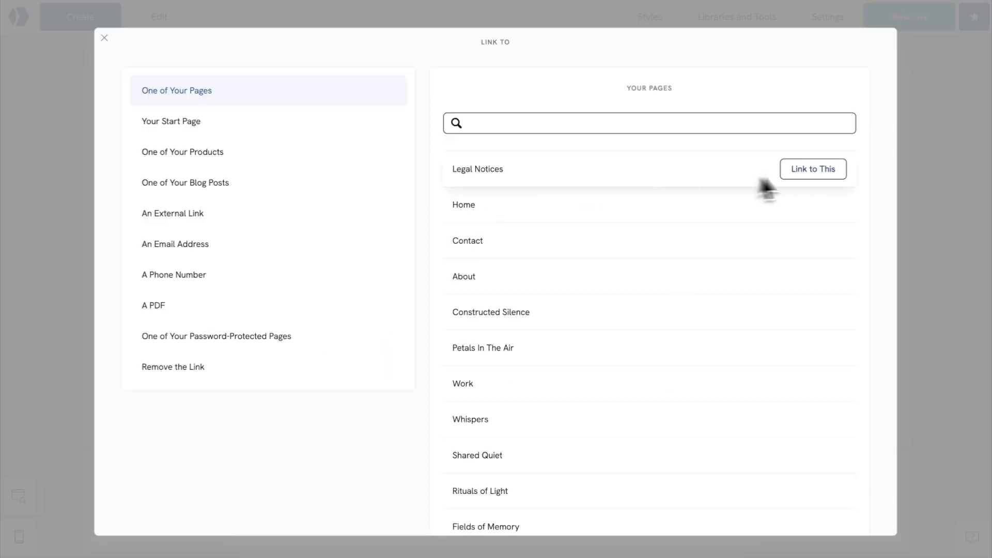
click(814, 174)
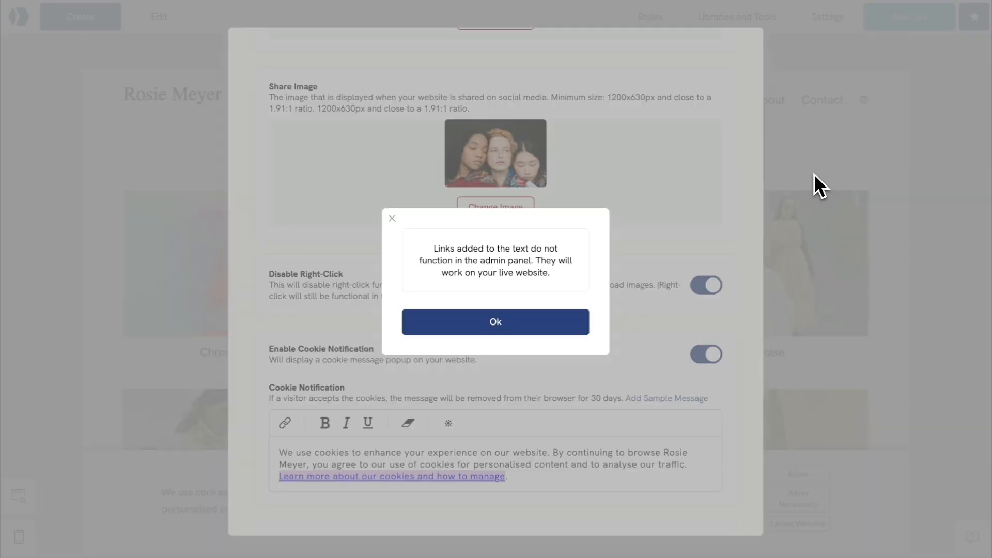
click(492, 326)
Look through the analytics and verification fields, close the website settings, and allow only necessary cookies in the site's cookie popup.
scroll(492, 325, down, 5)
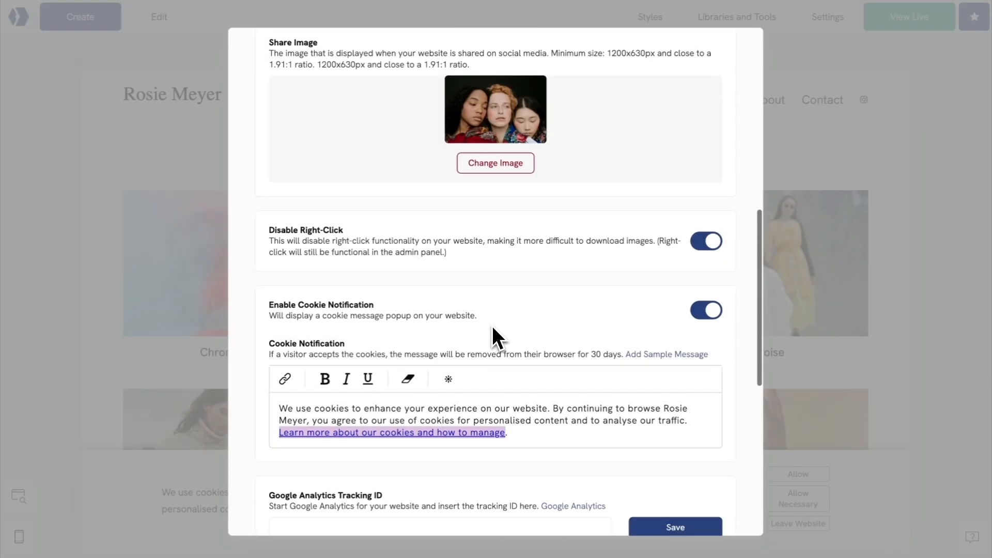
scroll(492, 326, down, 5)
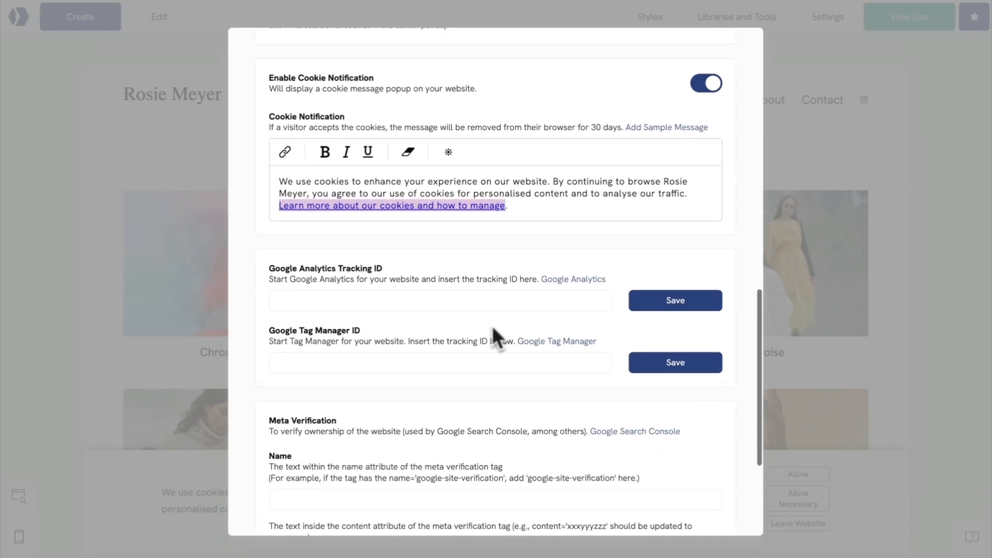
scroll(491, 328, down, 1)
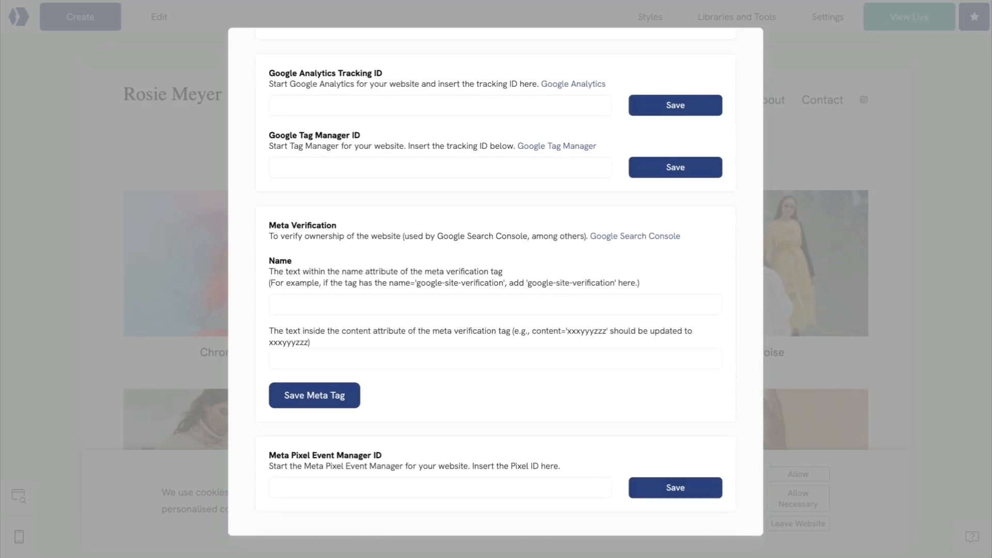
scroll(490, 327, down, 1)
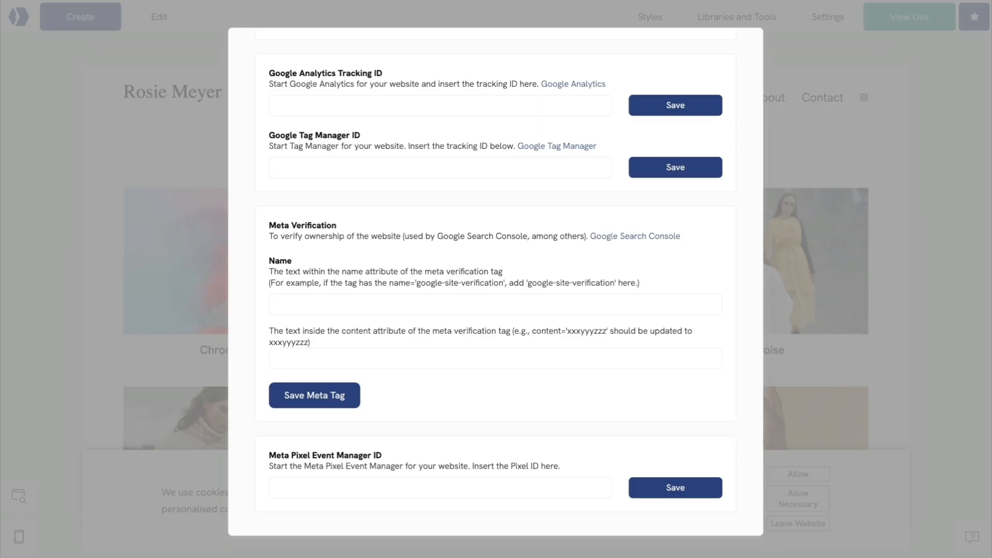
click(851, 366)
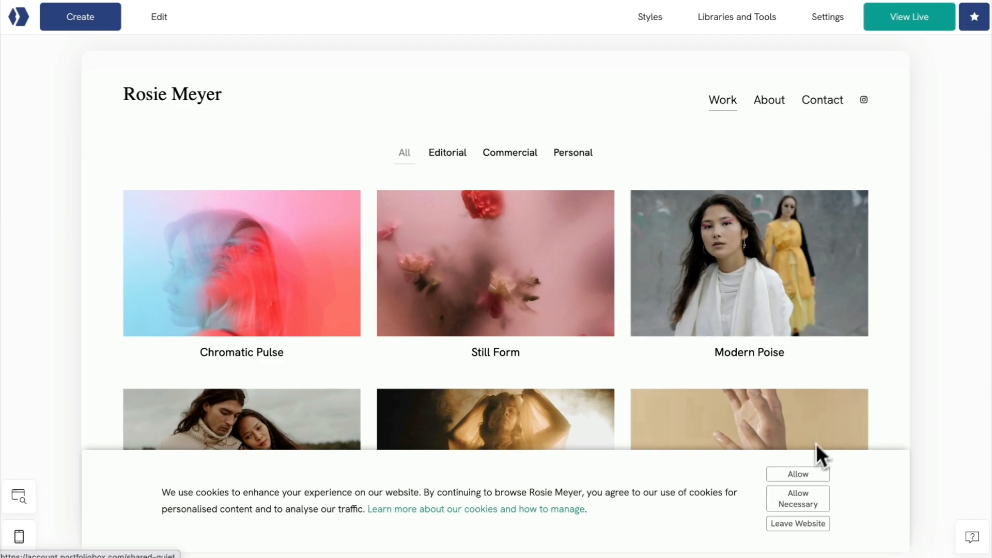
click(798, 502)
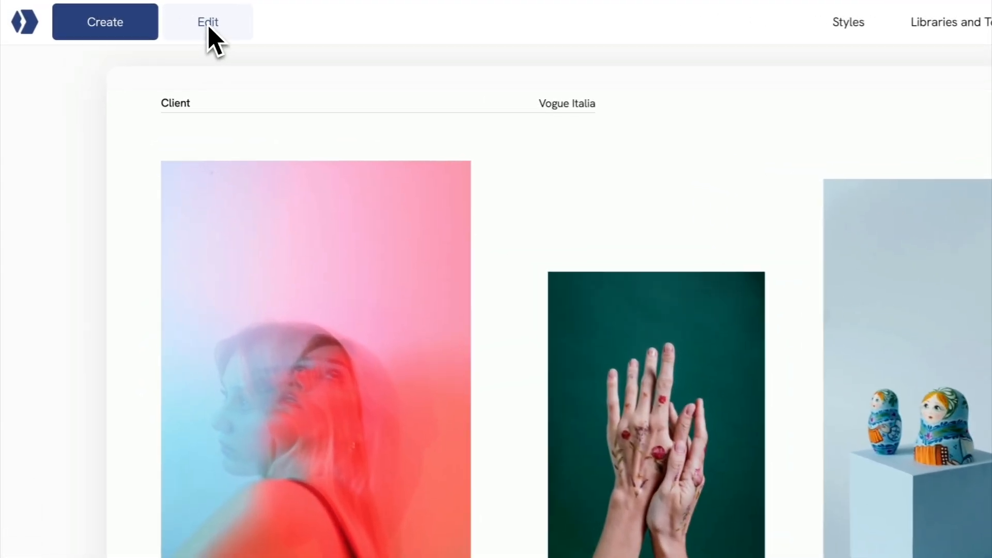
Open the Whispers page settings and set the SEO title to "Whispers – portrait and still life photography by" plus the photographer's name.
click(208, 24)
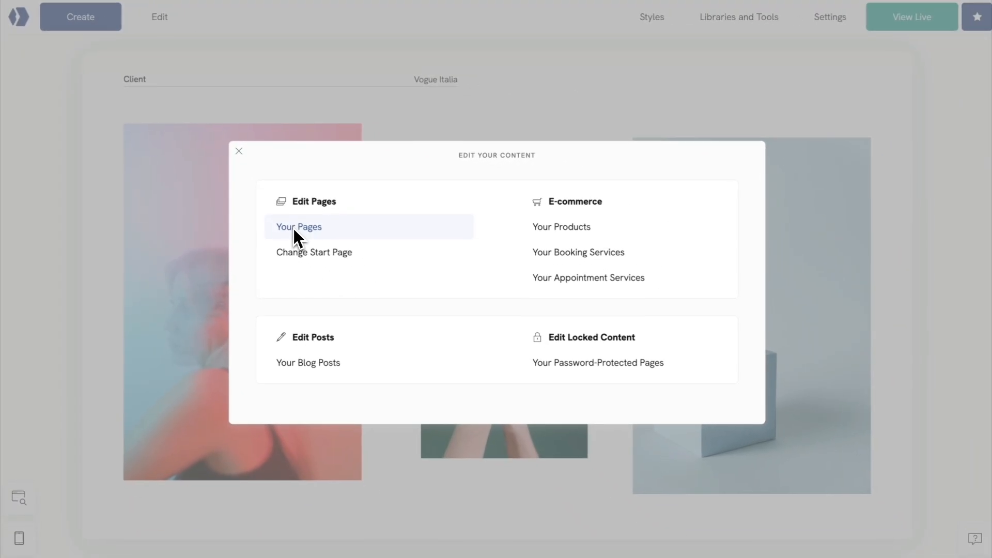
click(366, 284)
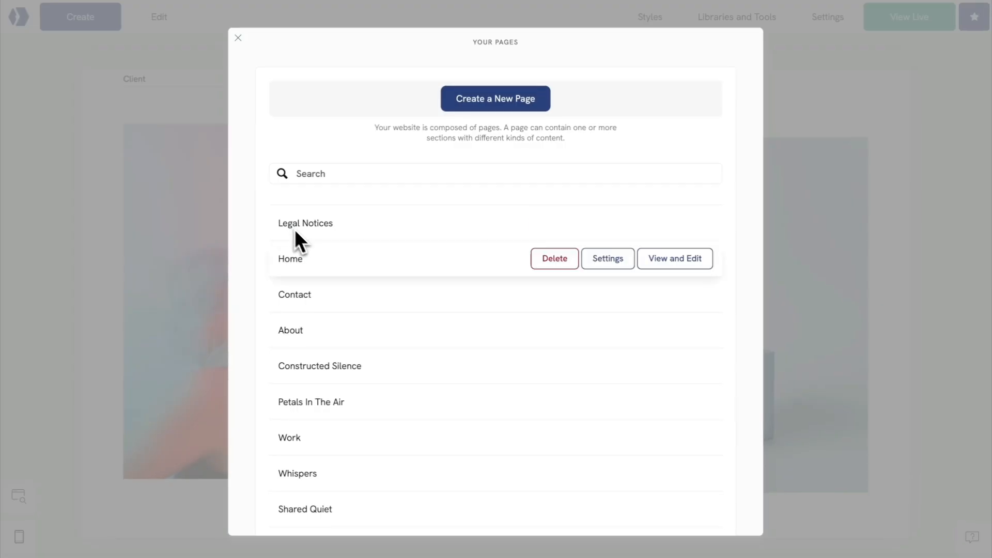
scroll(342, 280, down, 3)
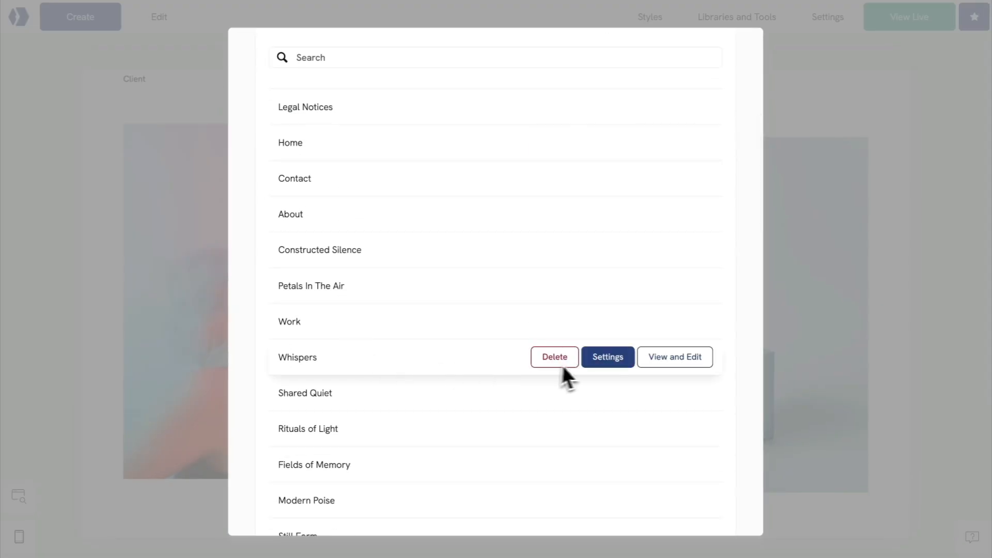
click(610, 359)
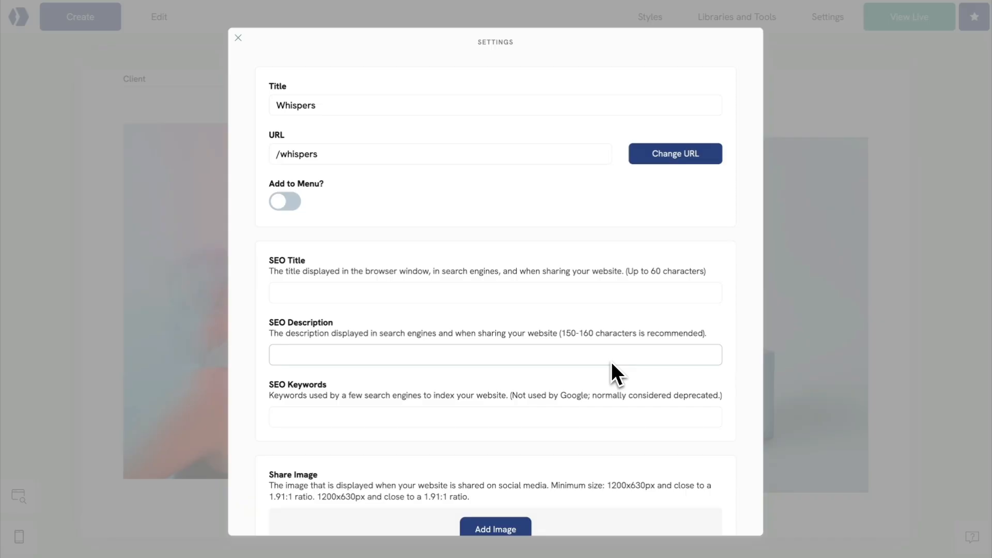
click(290, 293)
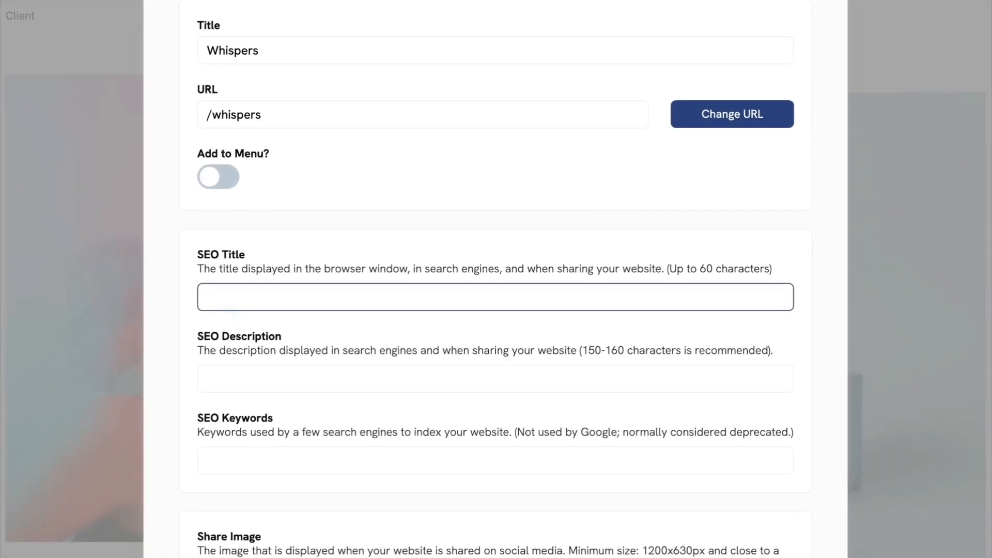
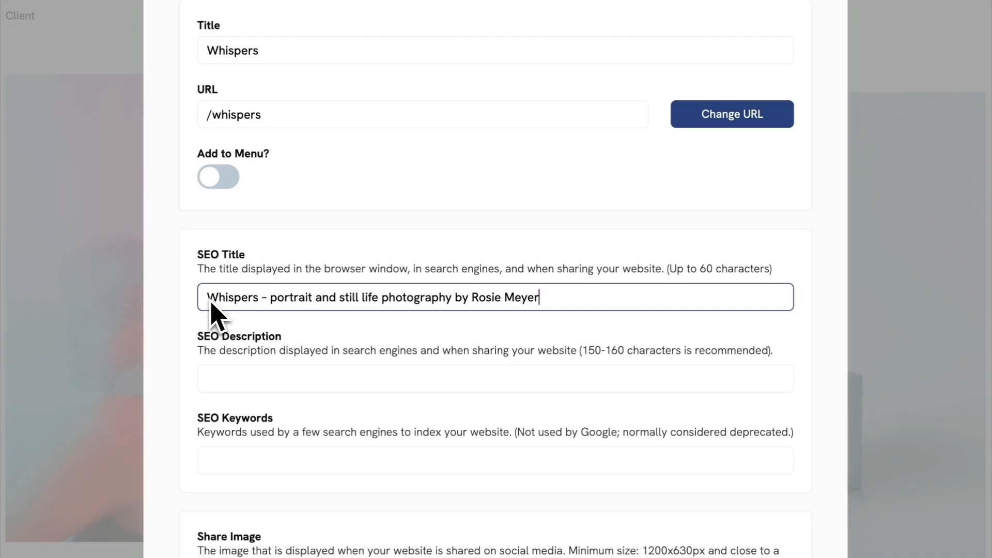
Fill in the Whispers page's SEO description with the prepared text about the portrait and still life series for Hermès Beauty.
key(Tab)
click(223, 379)
key(ctrl+v)
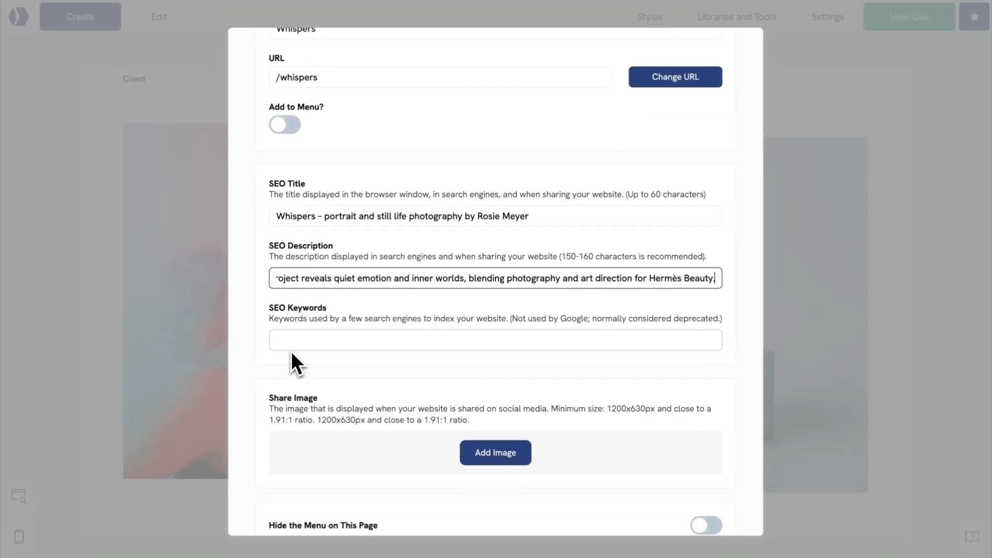
Set the dark portrait of a woman from the library as the Whispers page's share image, and close the page settings and page list.
scroll(298, 345, down, 1)
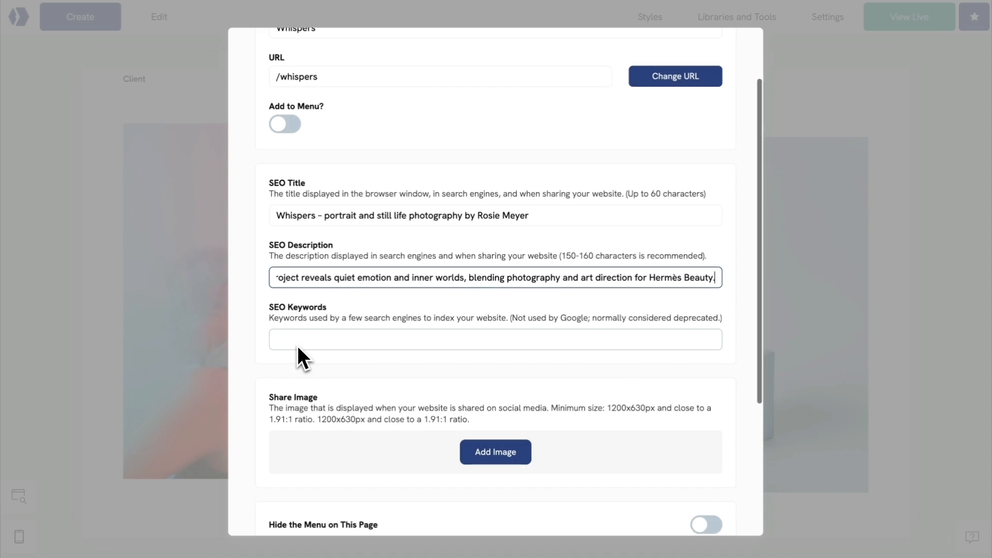
scroll(298, 346, down, 1)
scroll(496, 282, down, 2)
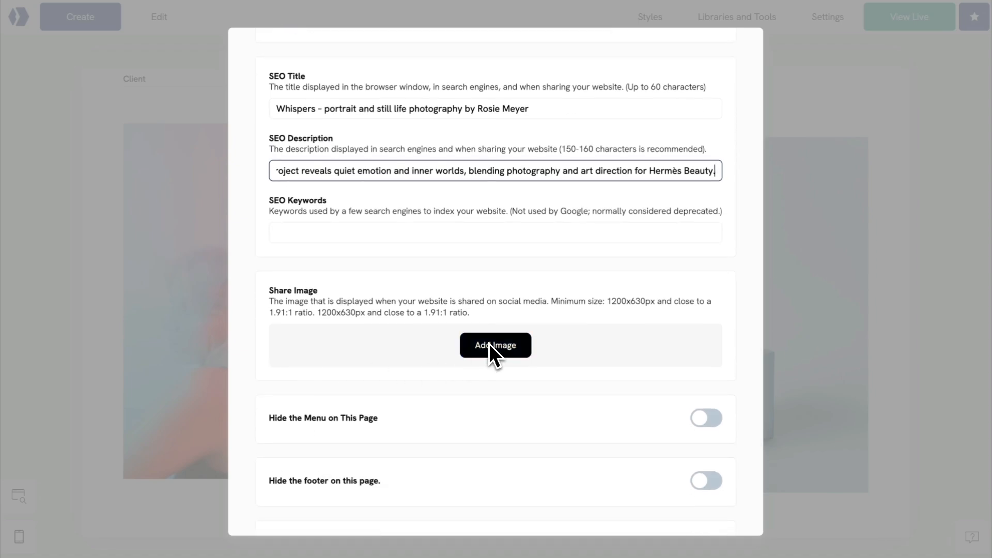
click(490, 345)
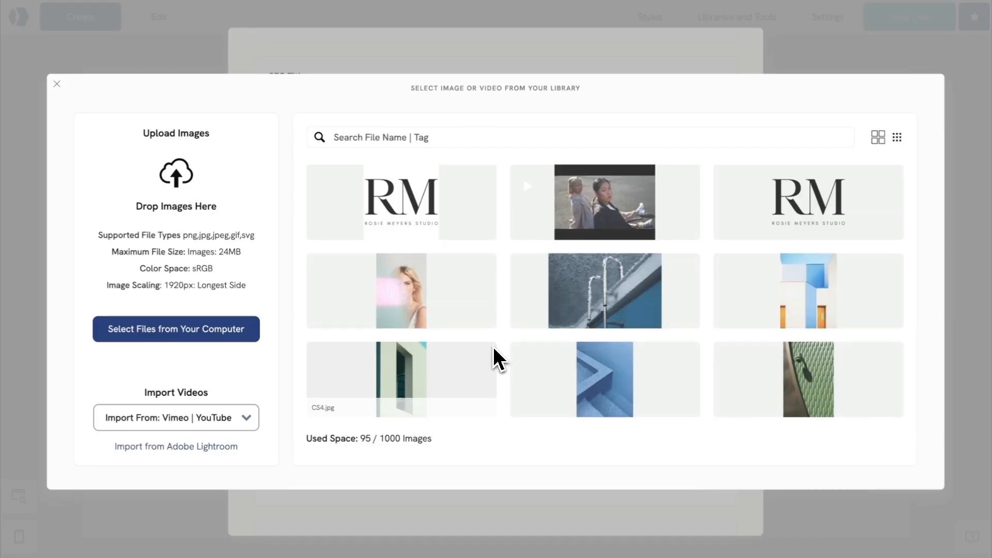
scroll(493, 346, down, 10)
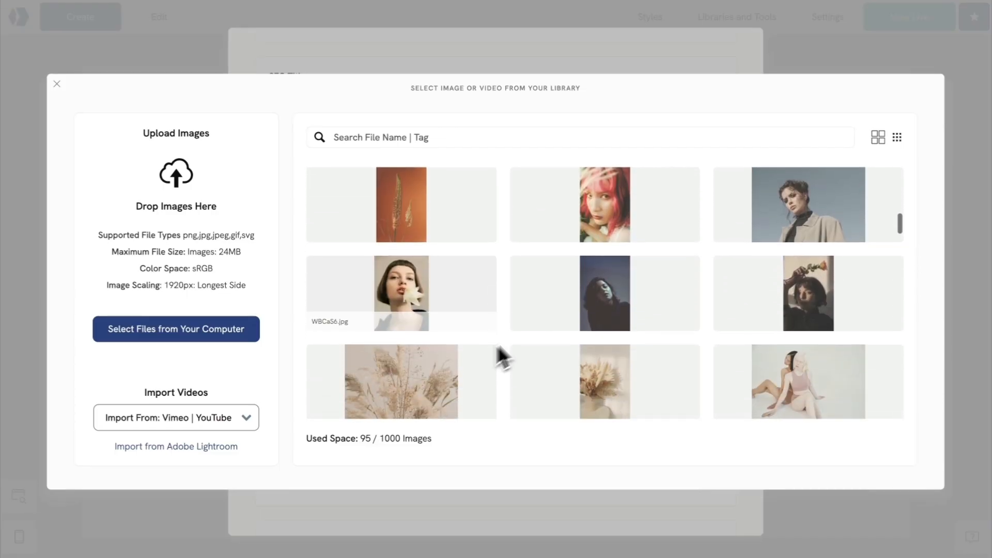
click(595, 293)
click(597, 426)
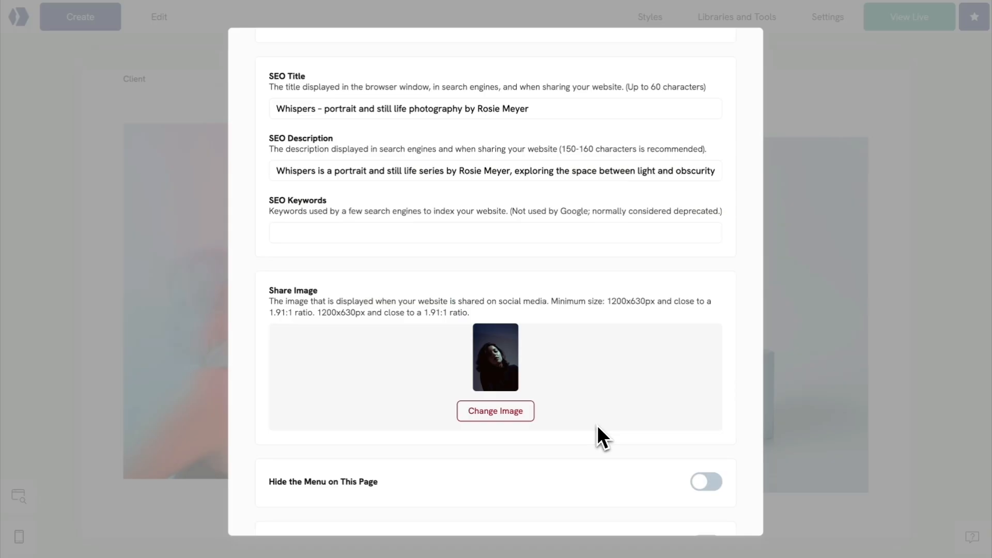
scroll(597, 426, down, 3)
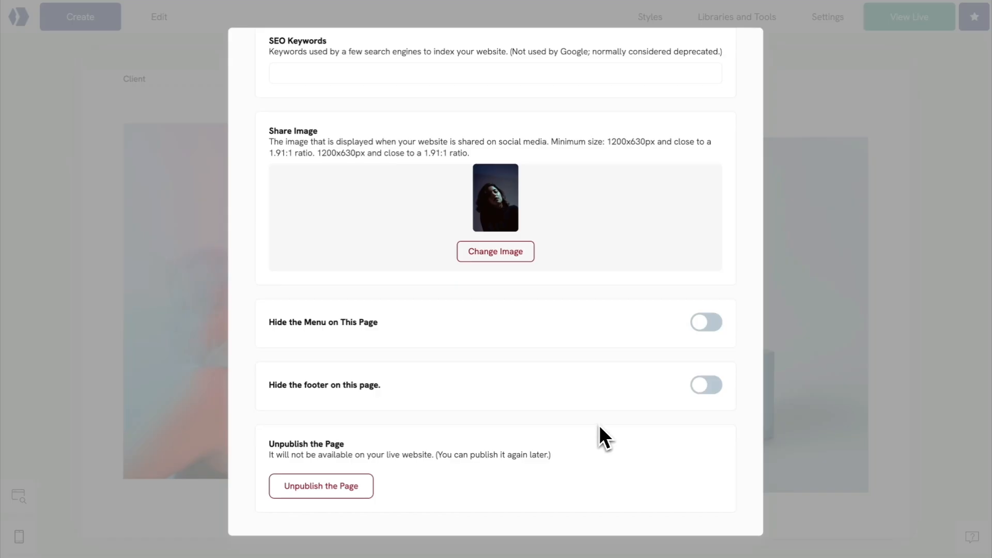
click(831, 425)
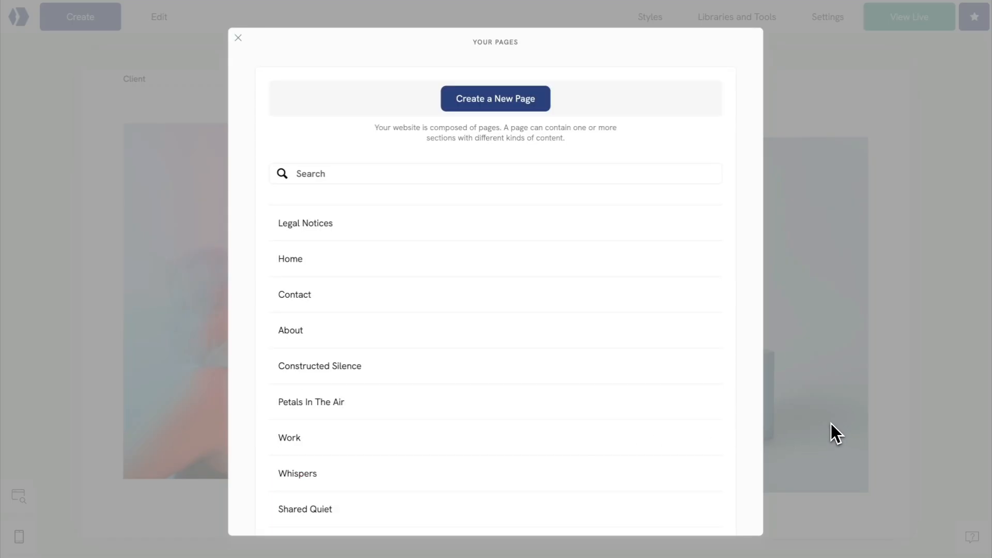
click(831, 424)
click(878, 420)
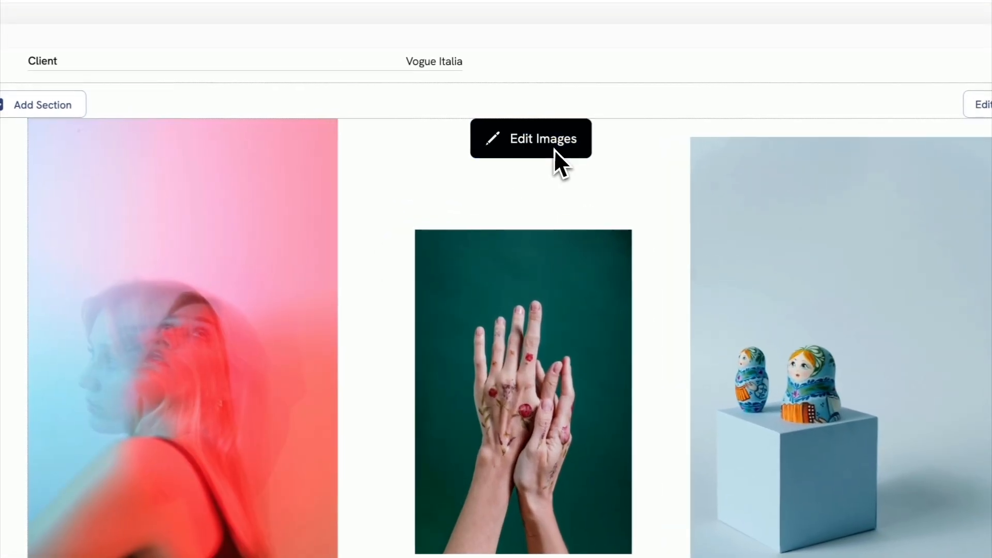
Give the gallery's first image the prepared alt text starting "A double-exposed portrait of a woman against a soft gradient background" and save the gallery.
click(528, 146)
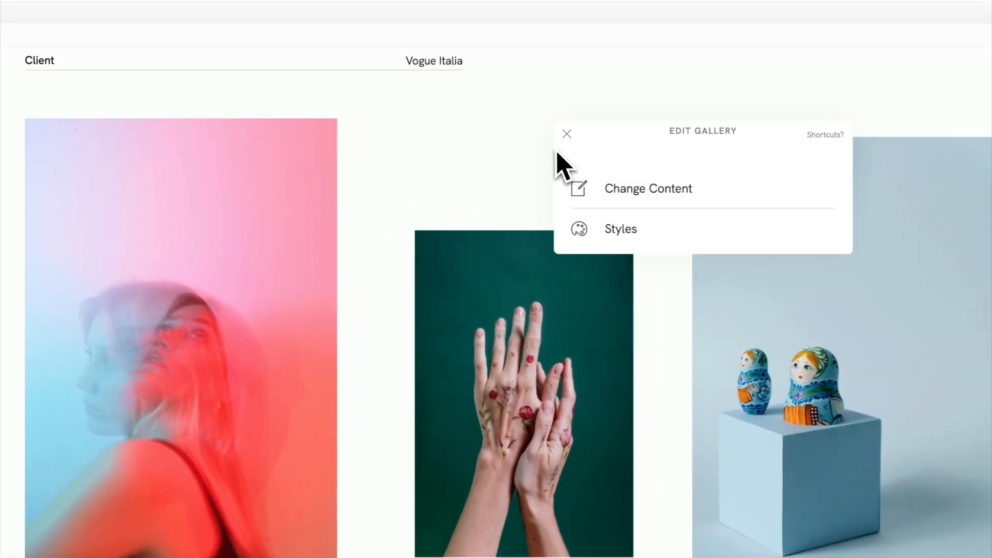
click(661, 195)
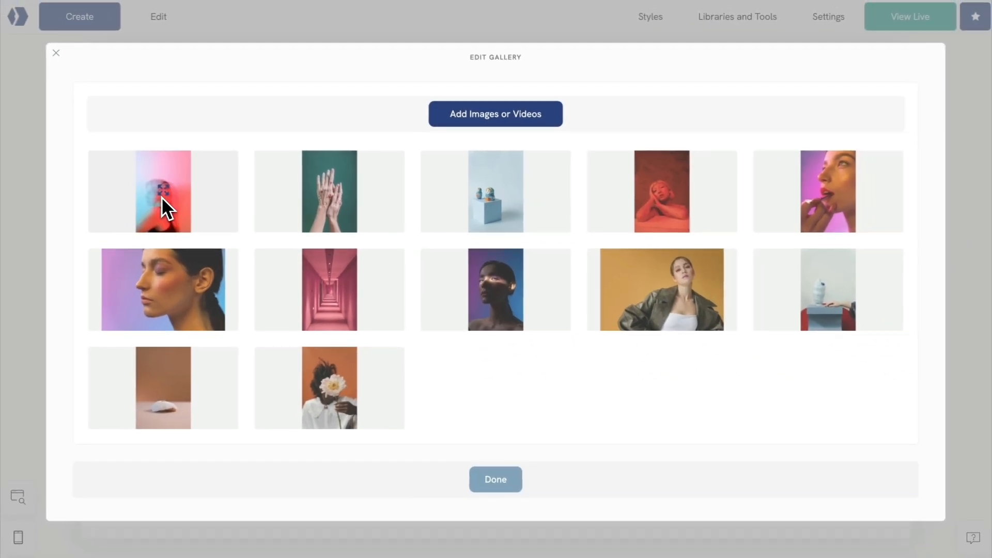
click(162, 197)
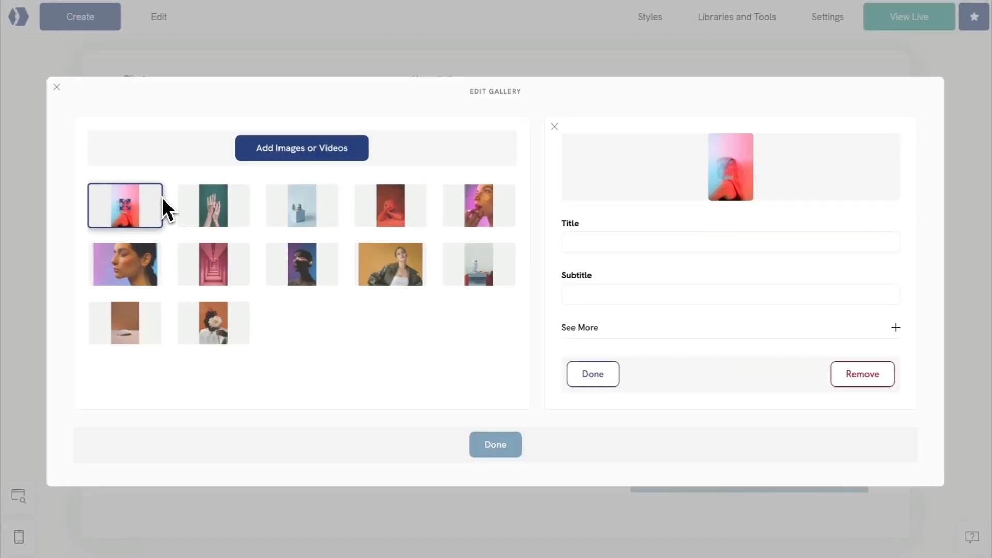
click(588, 328)
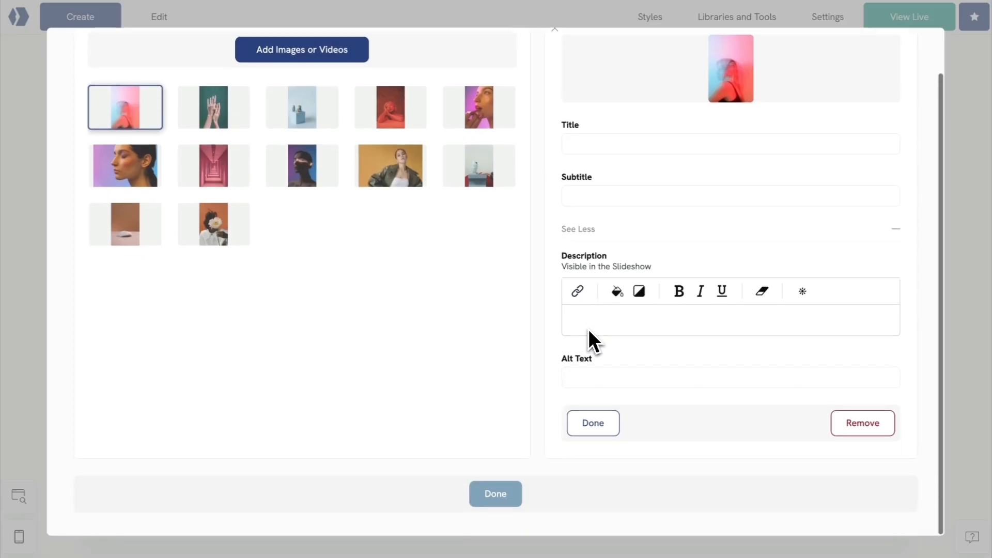
click(581, 381)
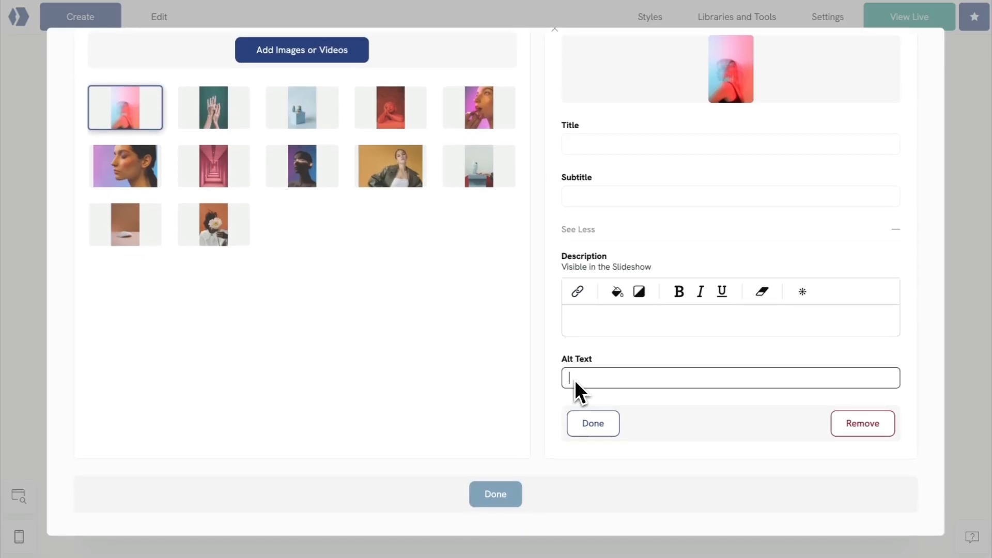
key(ctrl+v)
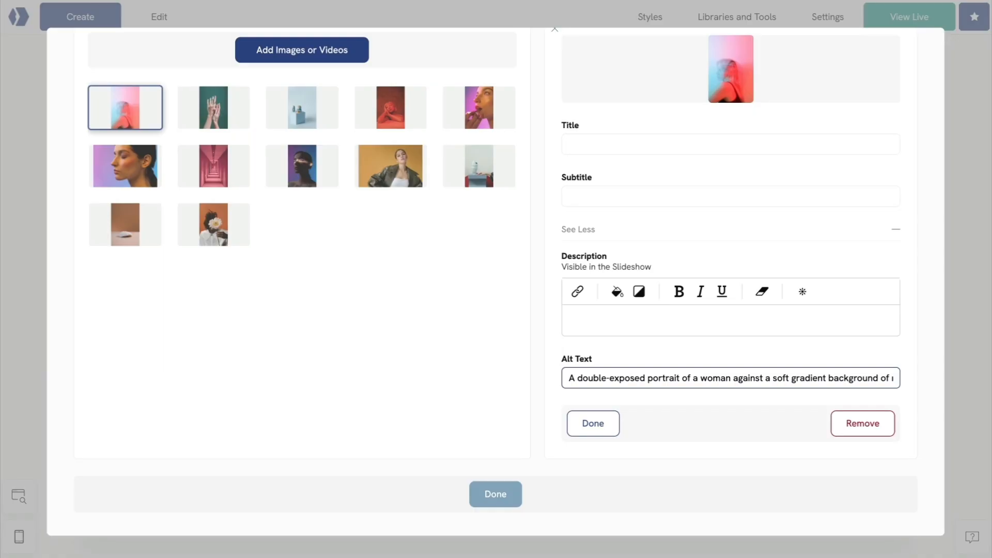
click(588, 425)
click(496, 478)
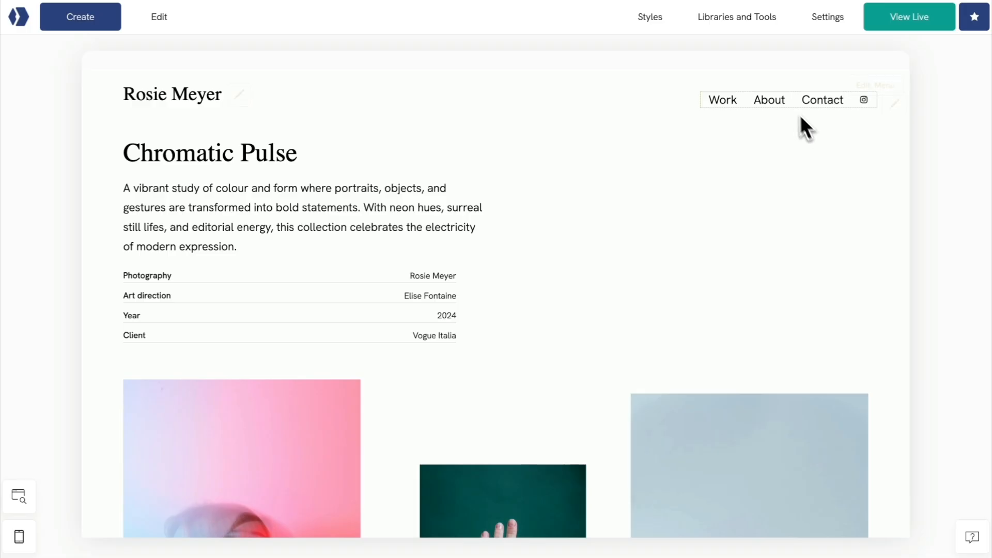
On the About page, give the large portrait alt text describing the photographer's self-portrait, "partially obscured by a soft pink and blue" light.
click(778, 103)
scroll(563, 259, down, 3)
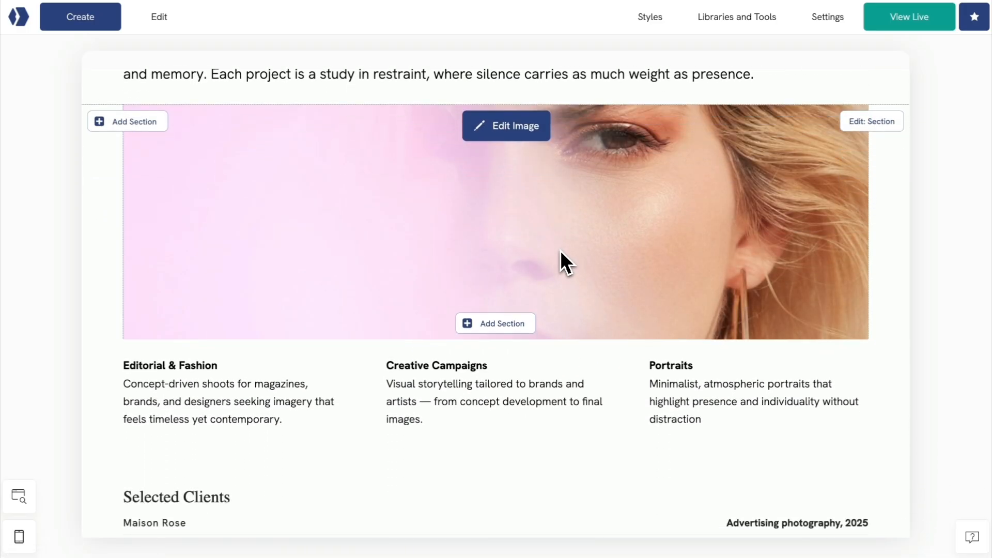
click(531, 138)
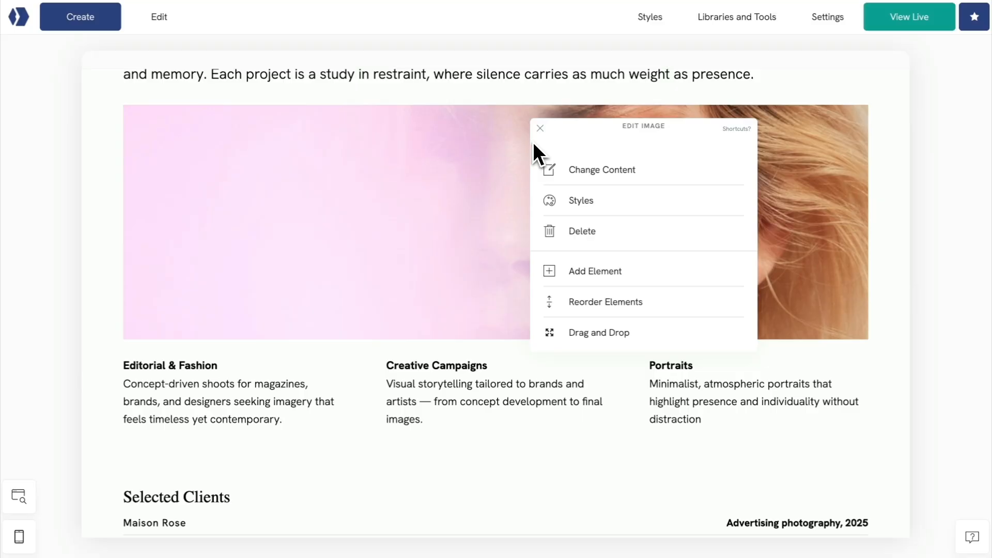
click(582, 171)
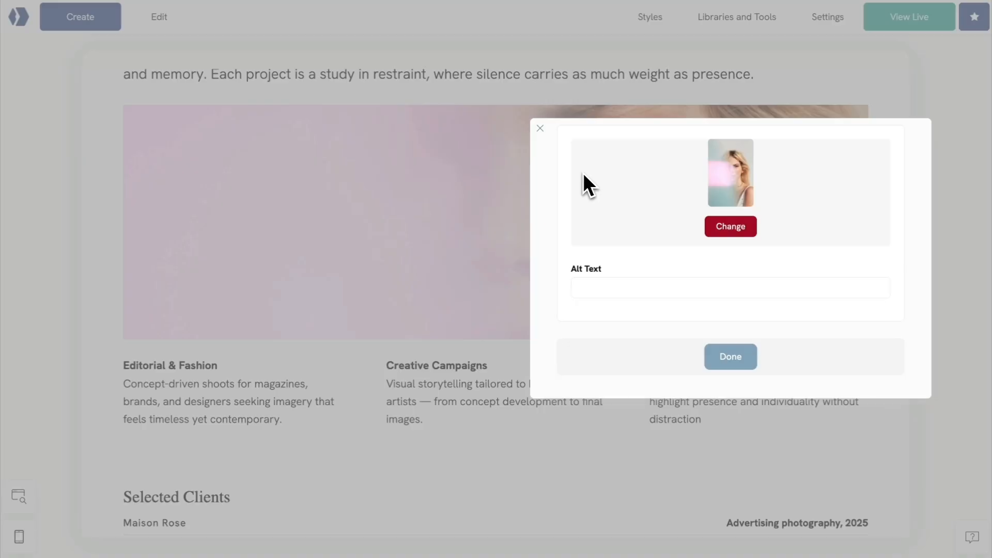
click(605, 292)
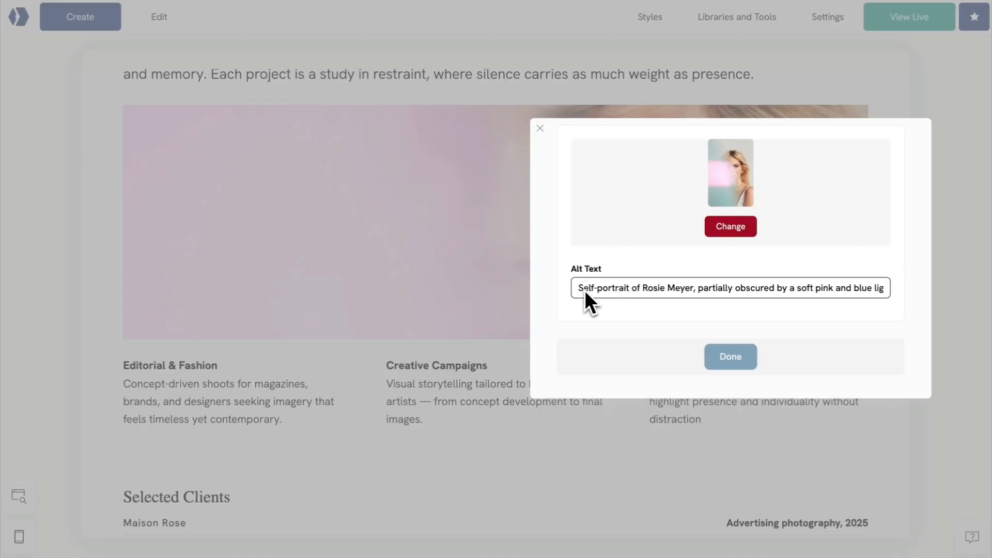
click(726, 358)
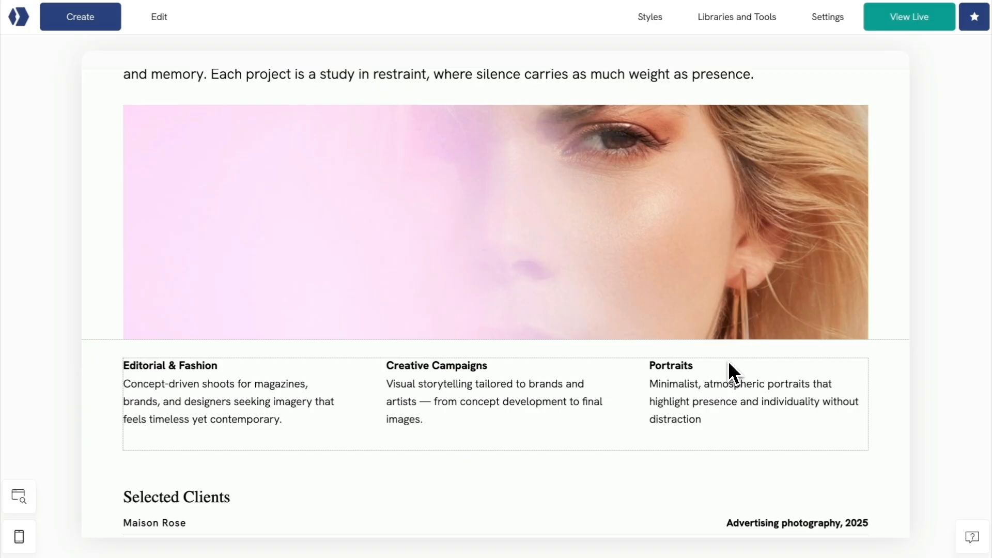
scroll(729, 360, up, 3)
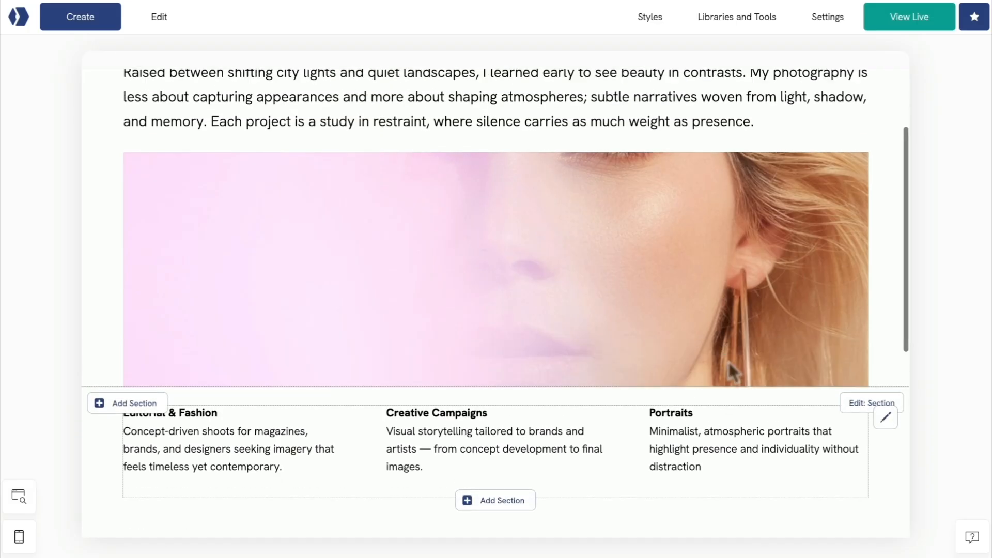